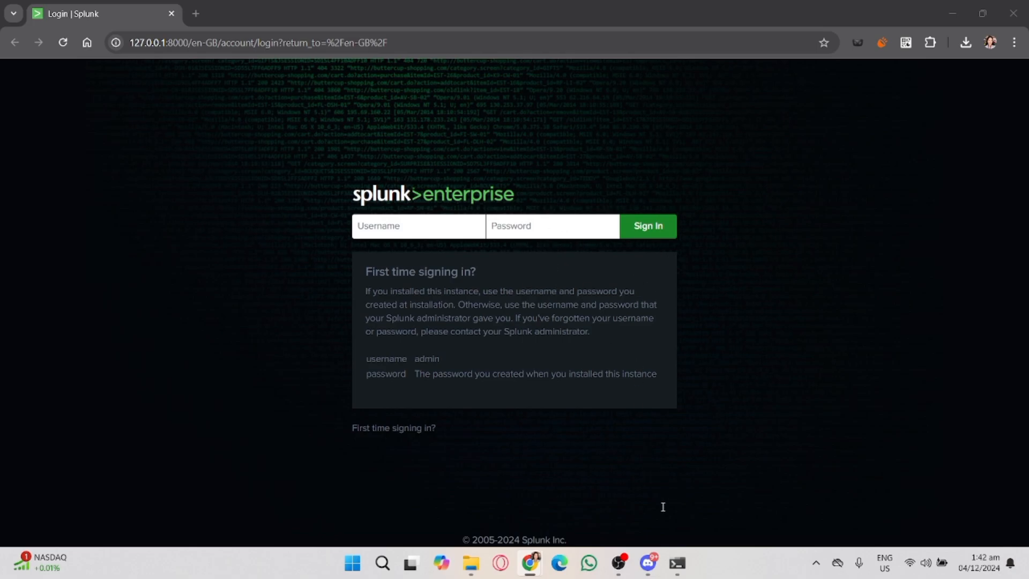
# Step: Submit the login credentials to sign in to Splunk Enterprise
pyautogui.click(532, 563)
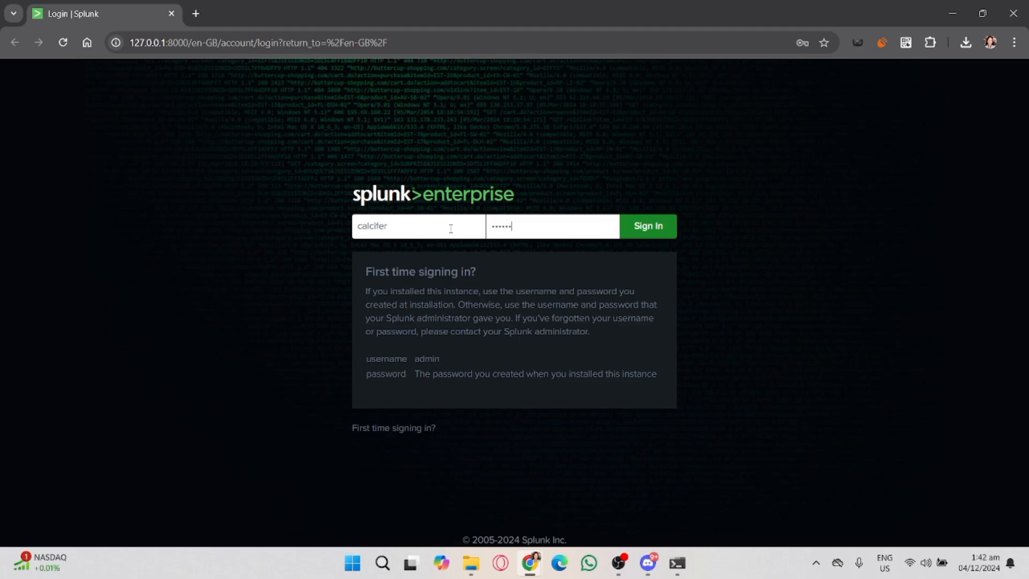
pyautogui.press('Return')
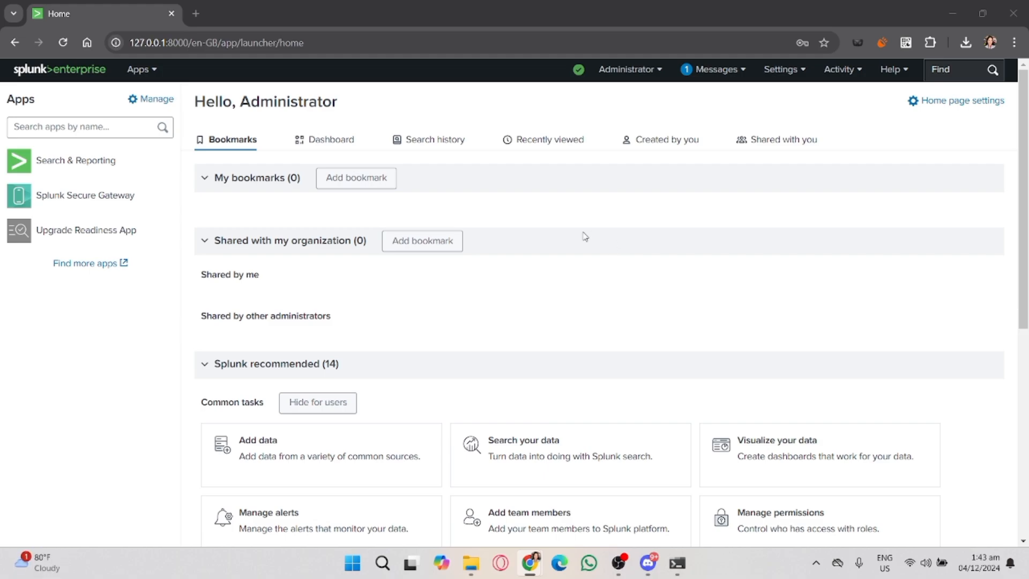
# Step: Launch the Search & Reporting app from the Apps list
pyautogui.click(75, 160)
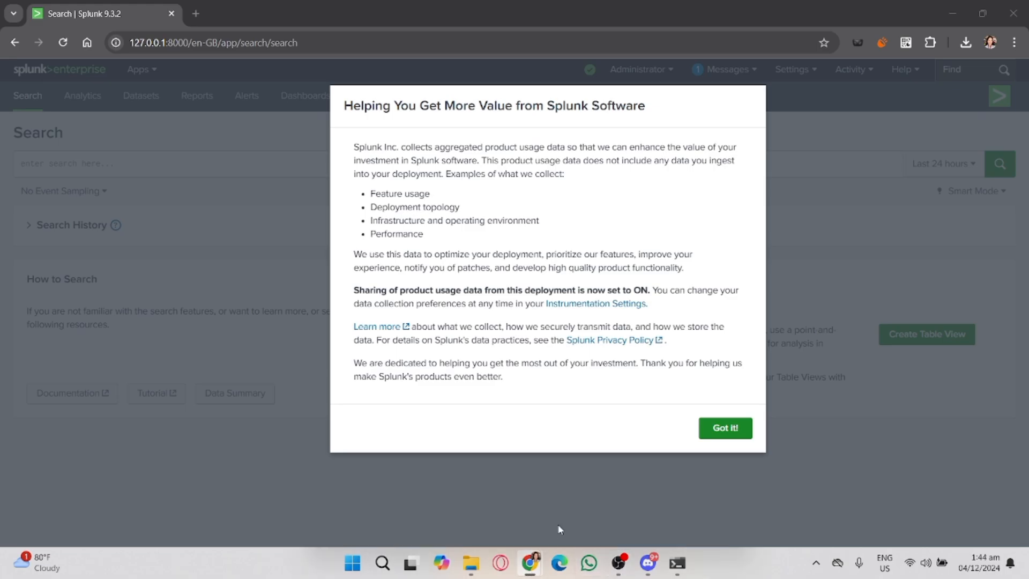
# Step: Dismiss the usage notice, decline the quick tour and skip the Dark Mode introduction
pyautogui.click(725, 427)
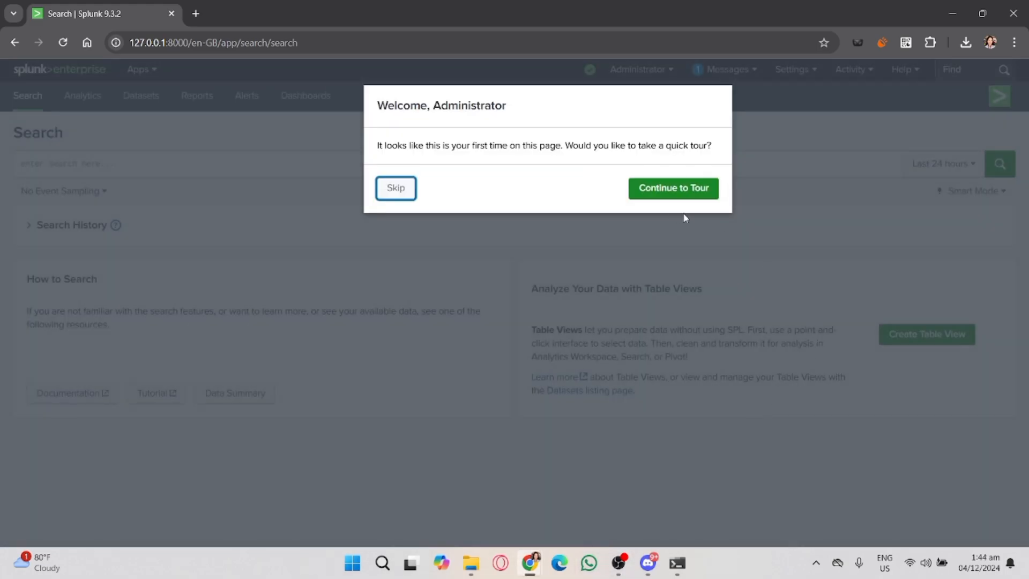
pyautogui.click(396, 188)
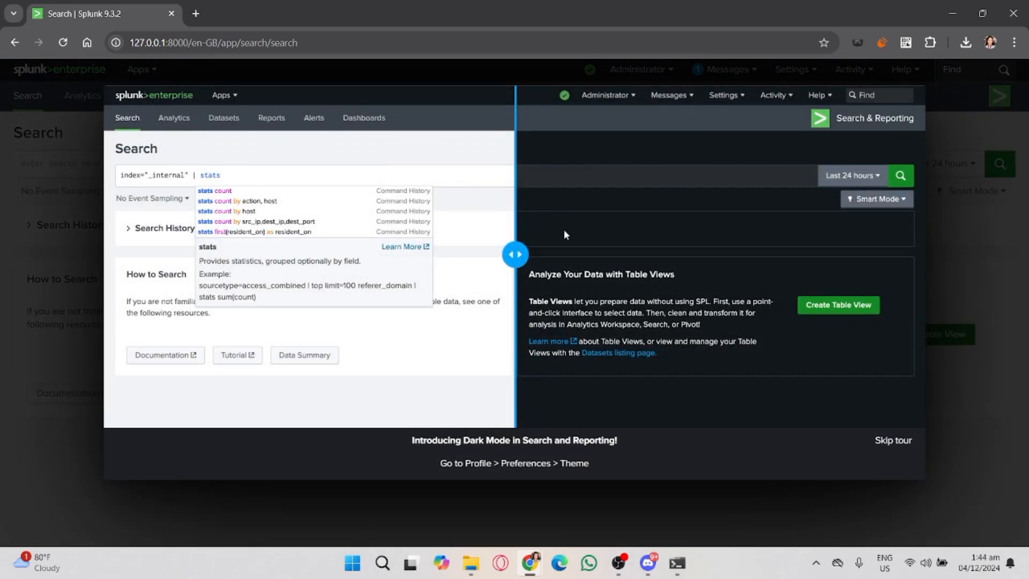
pyautogui.moveTo(516, 254)
pyautogui.mouseDown()
pyautogui.moveTo(840, 251)
pyautogui.moveTo(527, 254)
pyautogui.mouseUp()
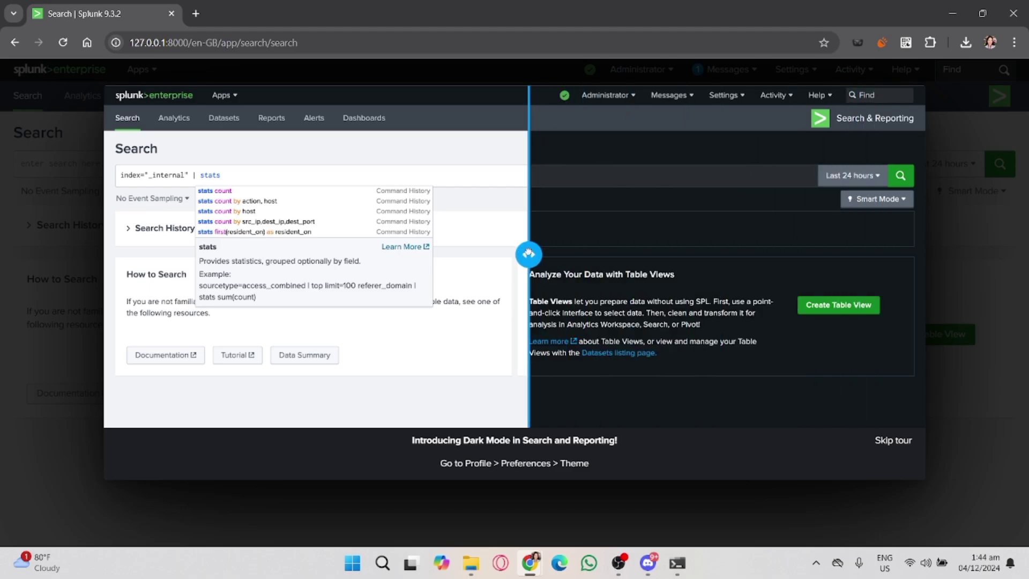
pyautogui.click(893, 441)
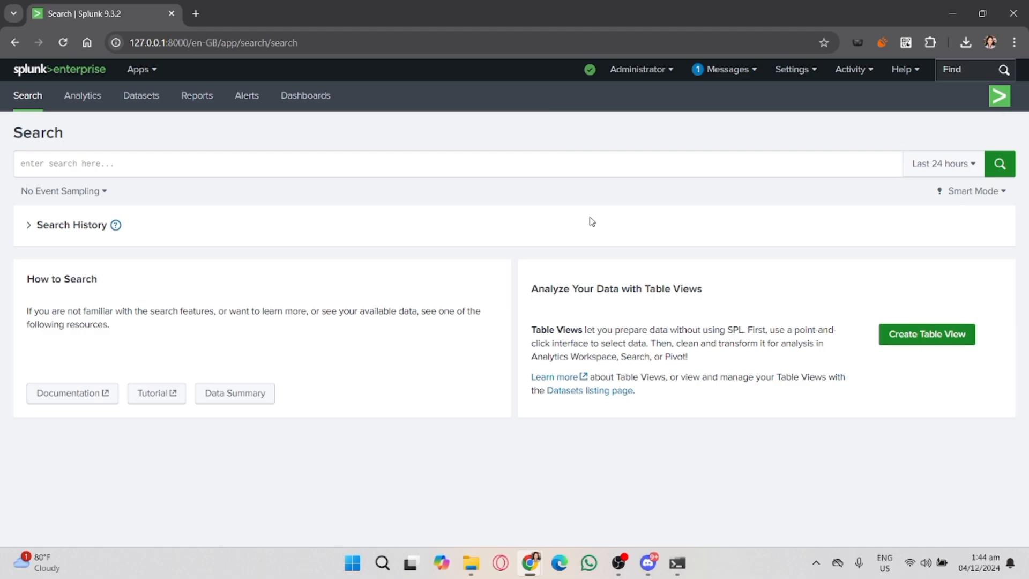
# Step: Run the pasted search index=security sourcetype=access_combined status=404 over the last 24 hours
pyautogui.click(310, 164)
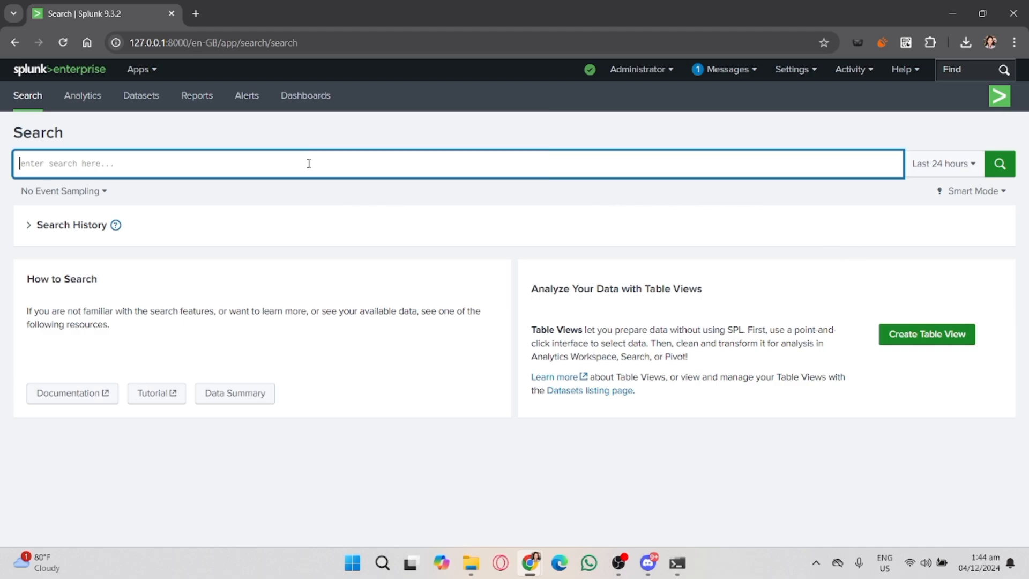
pyautogui.write('index=security sourcetype=access_combined status=404')
pyautogui.press('BackSpace')
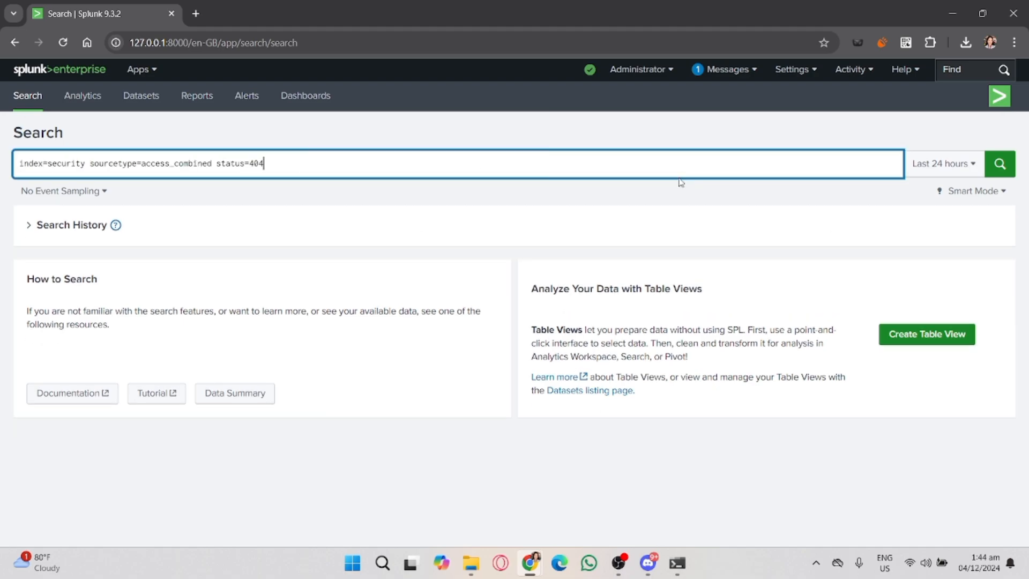
pyautogui.click(999, 164)
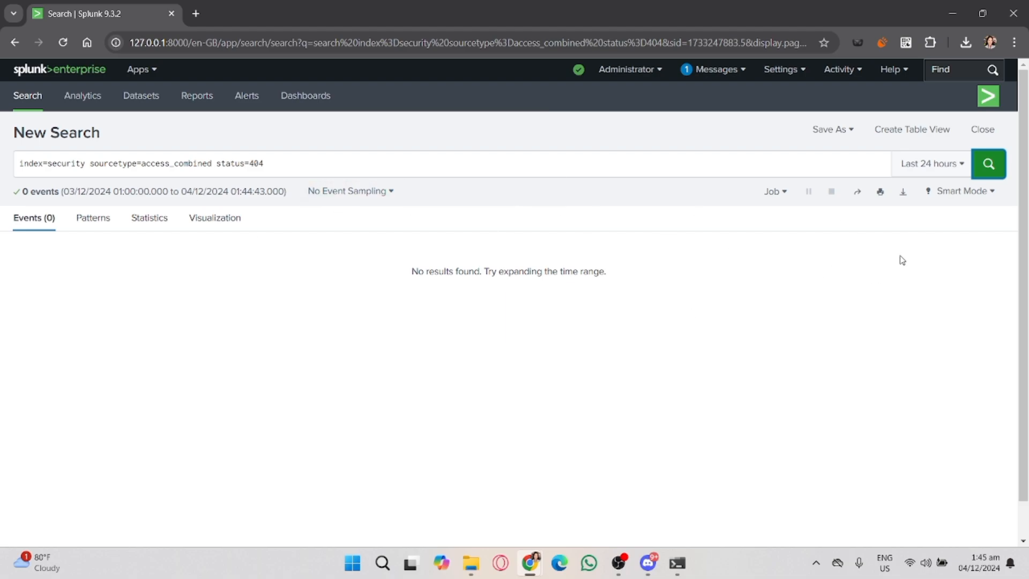
# Step: Choose Save As > Alert for the 404 search results
pyautogui.click(829, 130)
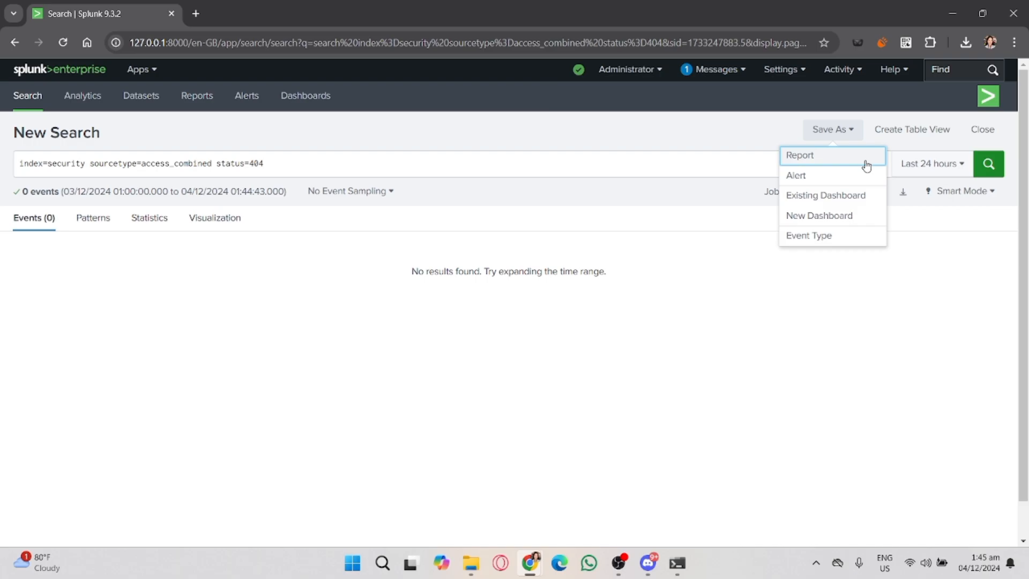
pyautogui.click(828, 176)
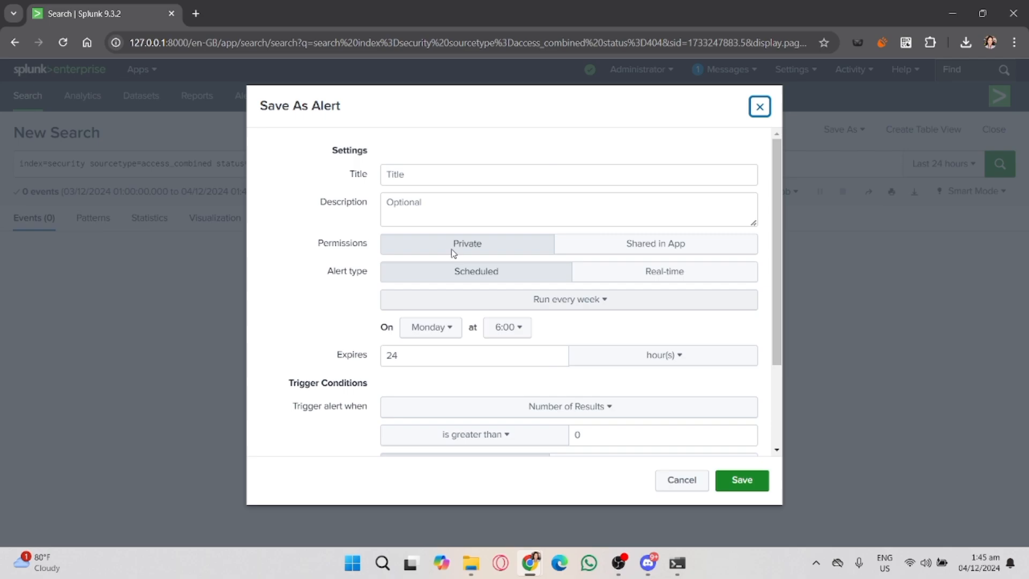
# Step: Title the alert 'Failed Login Attempt', save it and view the saved alert's page
pyautogui.click(477, 174)
pyautogui.write('Failed Login Attempt')
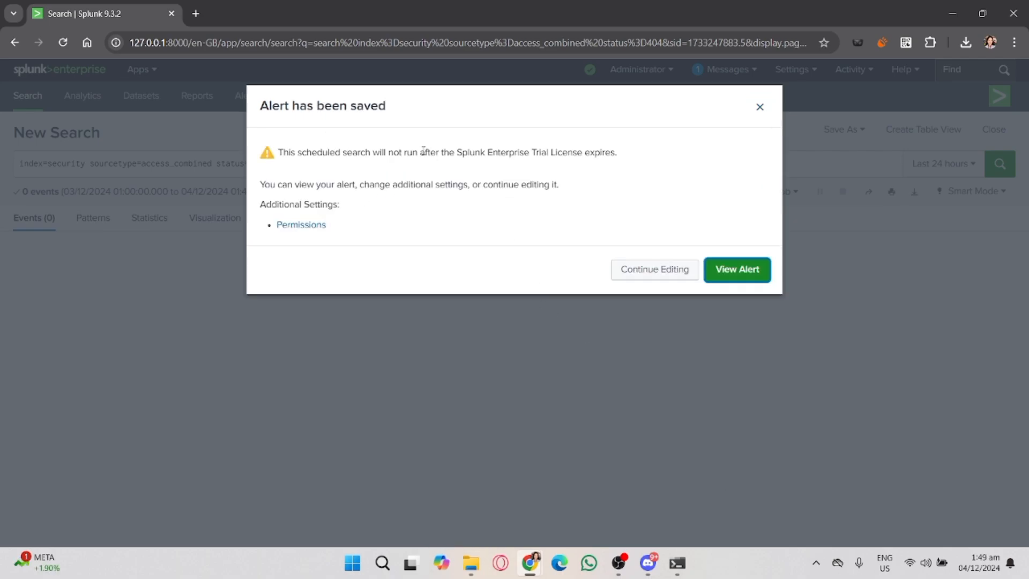
pyautogui.click(725, 272)
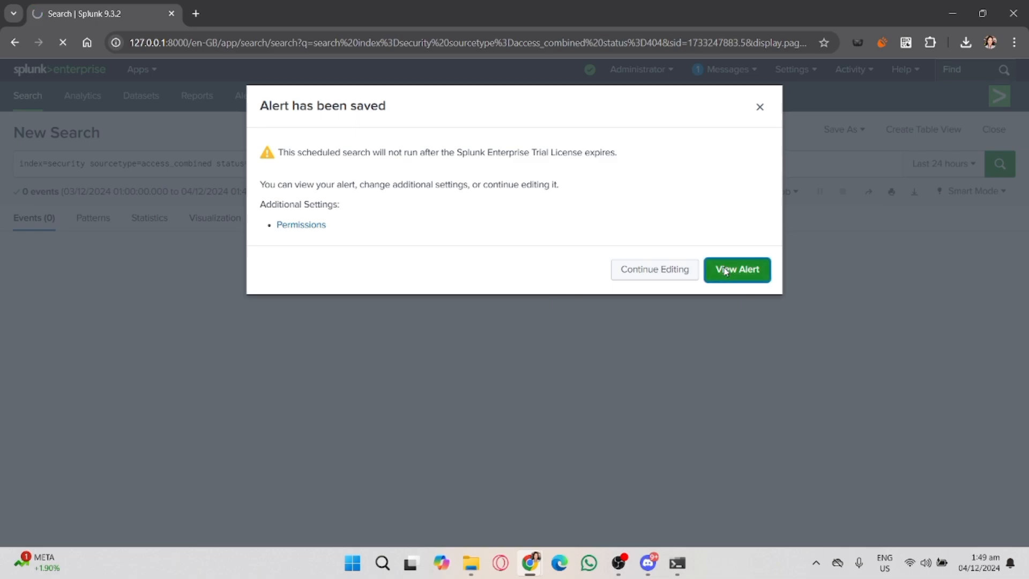